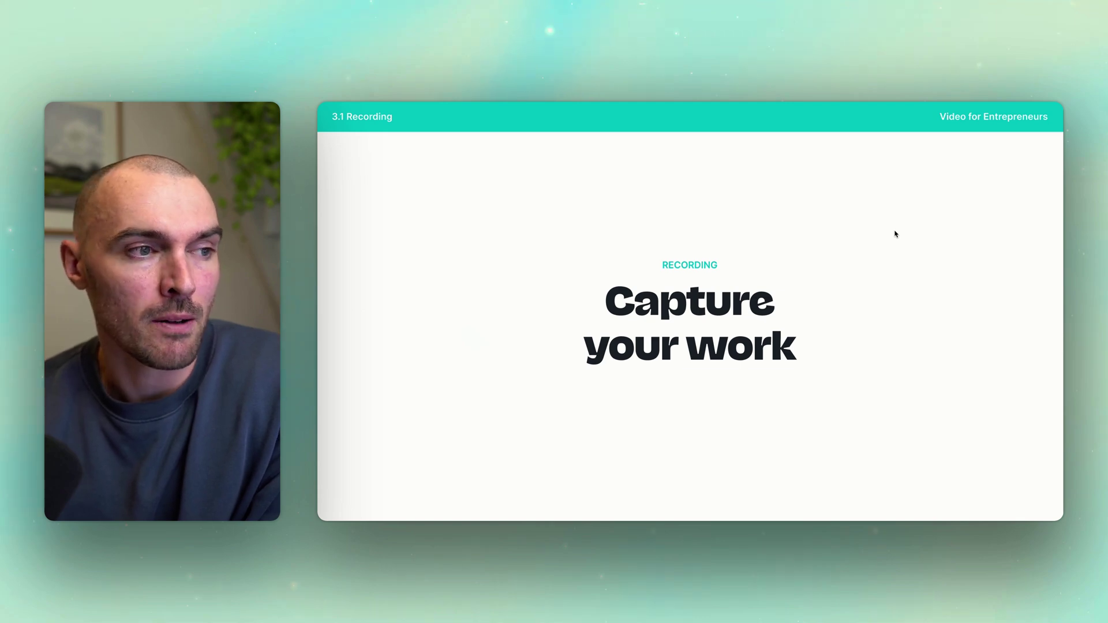
# Advance the slides from 'Capture your work' to the Setup slide
pyautogui.press('Right')
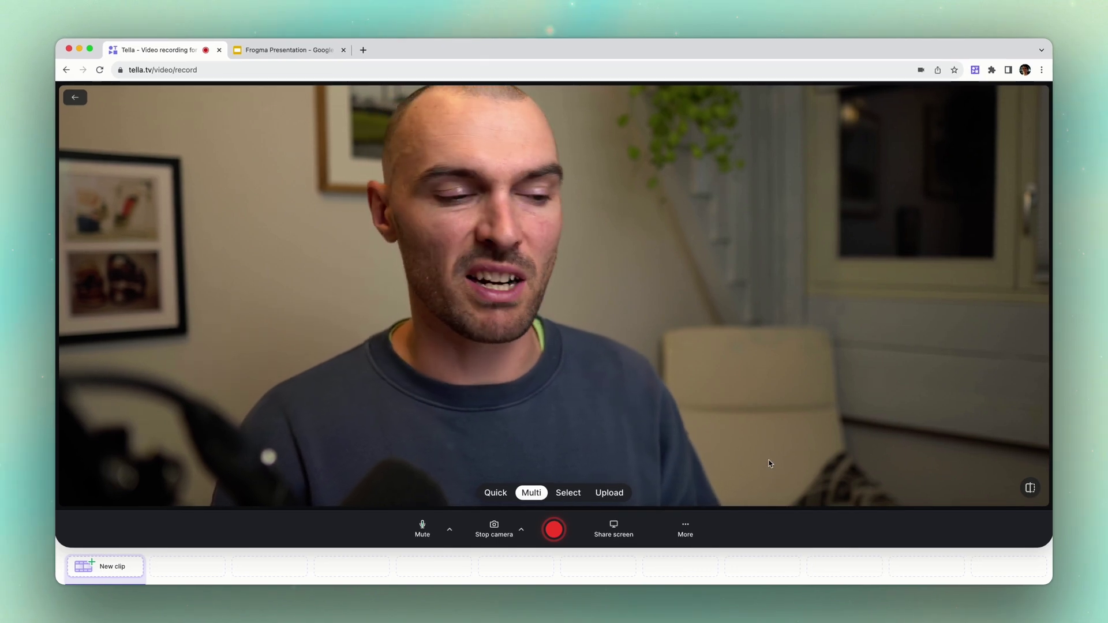
pyautogui.click(497, 493)
pyautogui.click(530, 493)
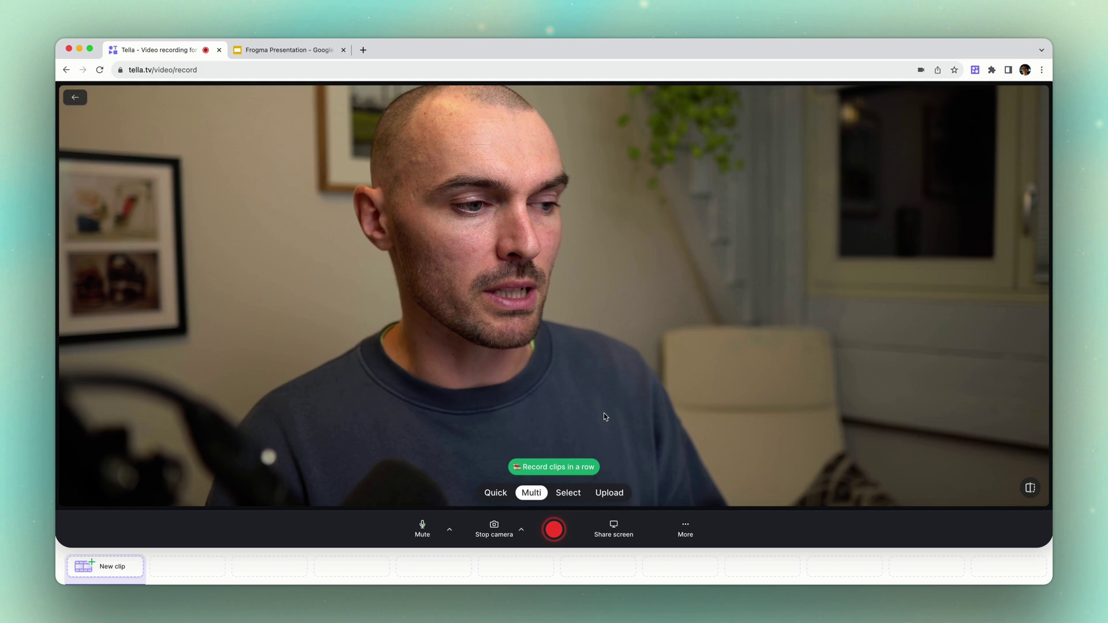
pyautogui.click(500, 495)
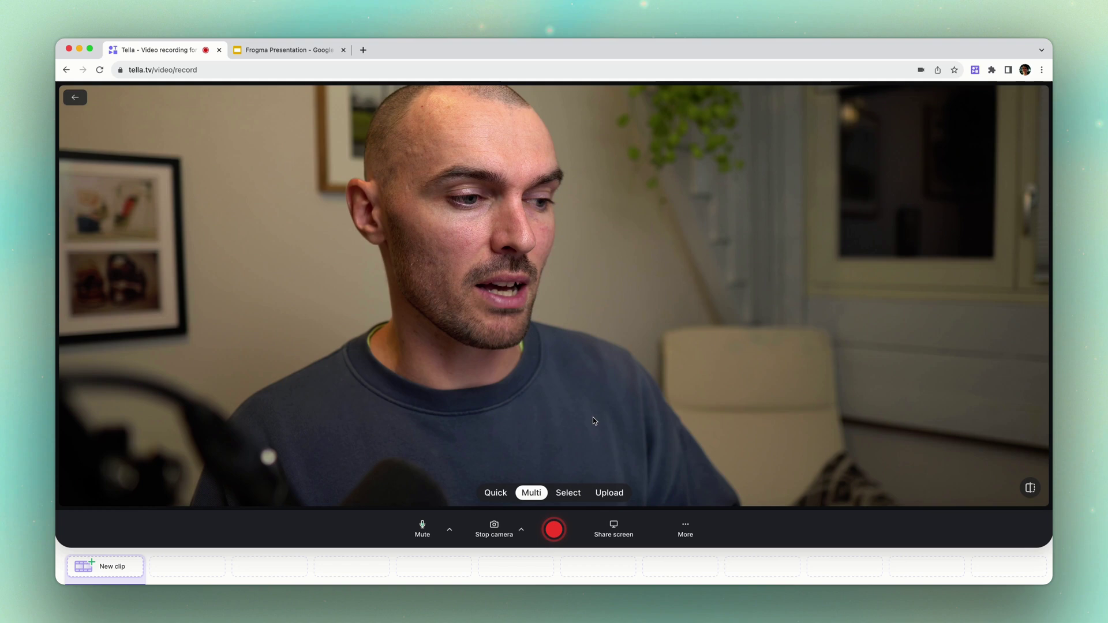
pyautogui.click(449, 530)
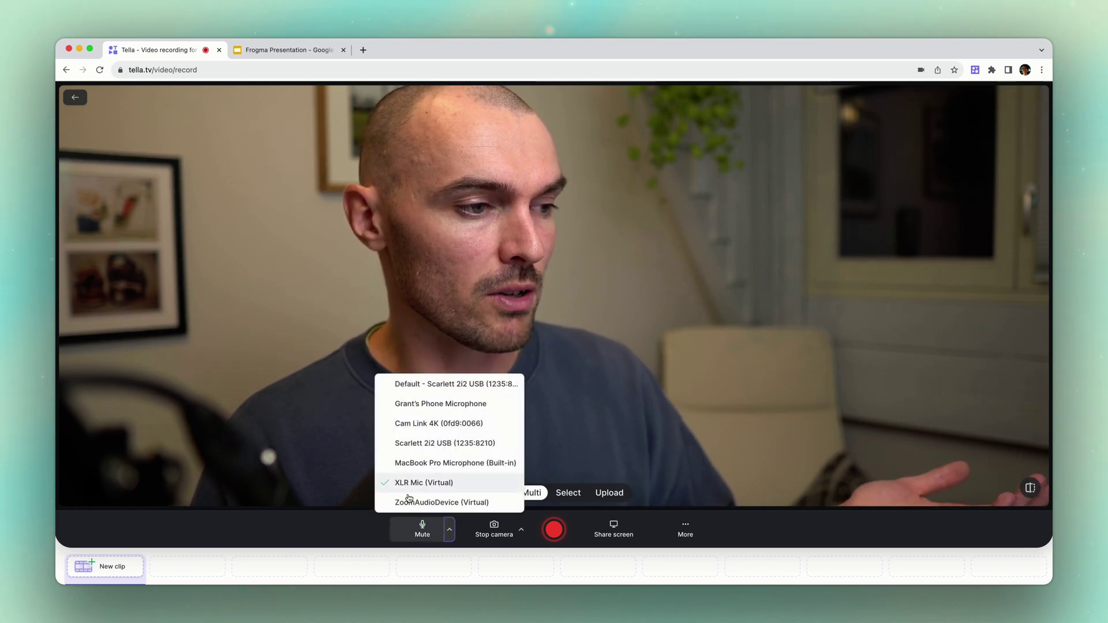
pyautogui.click(420, 524)
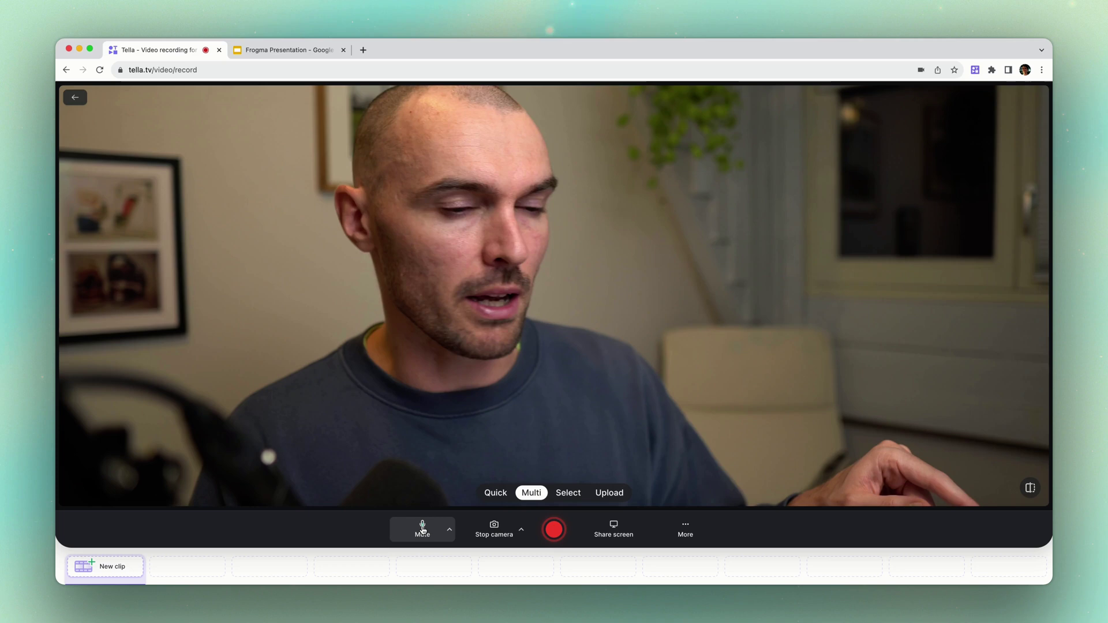
pyautogui.click(520, 530)
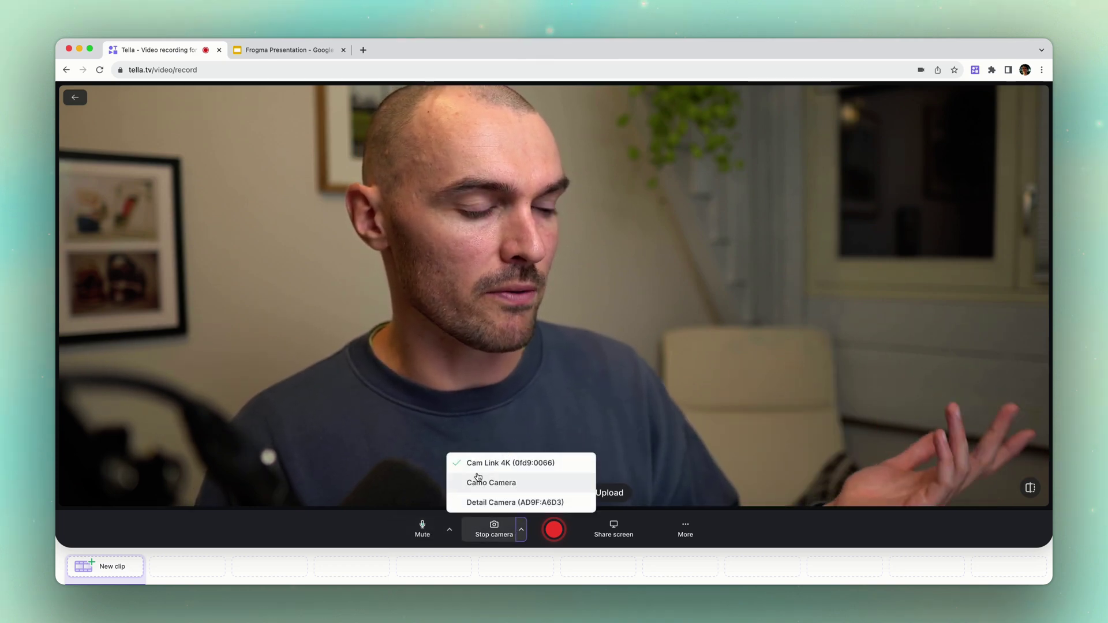
pyautogui.click(559, 309)
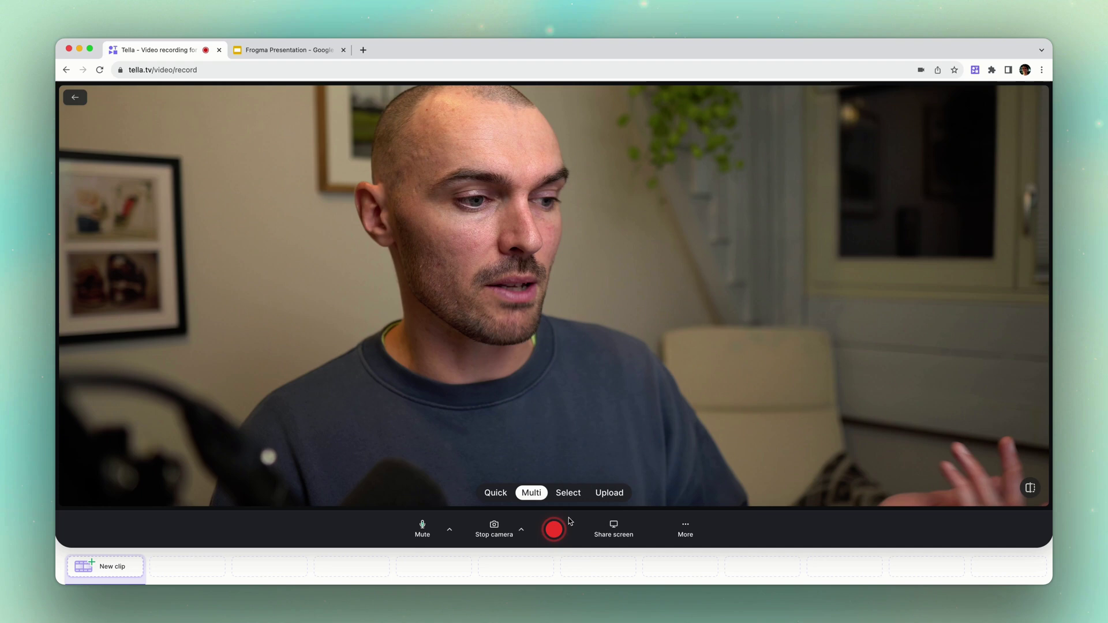
# Record a camera-only take and restart it once from the beginning
pyautogui.click(555, 530)
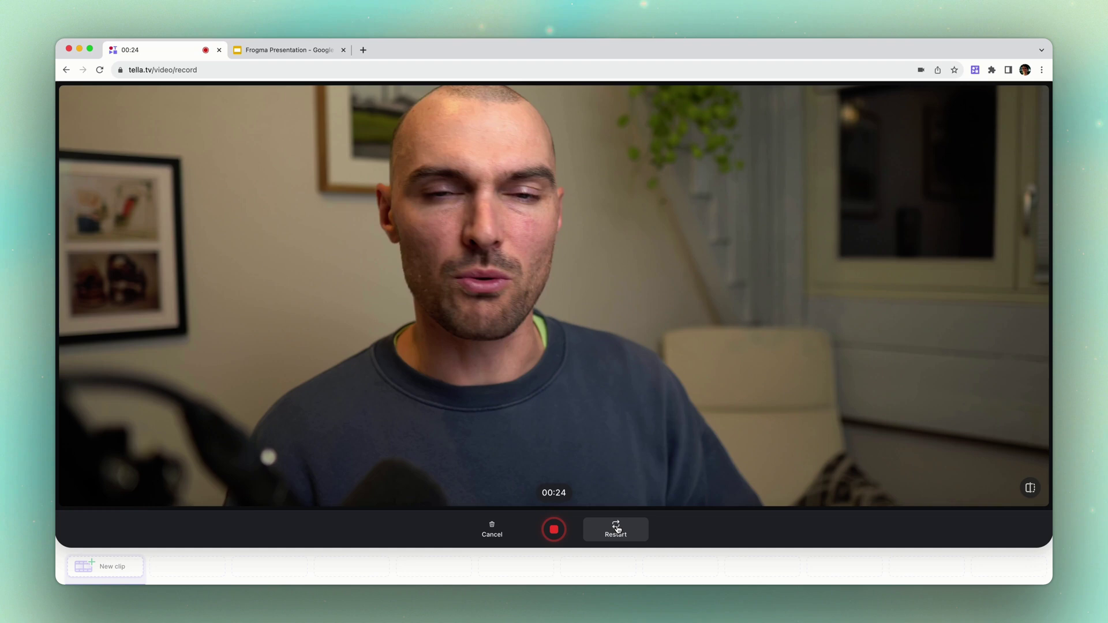
pyautogui.click(616, 529)
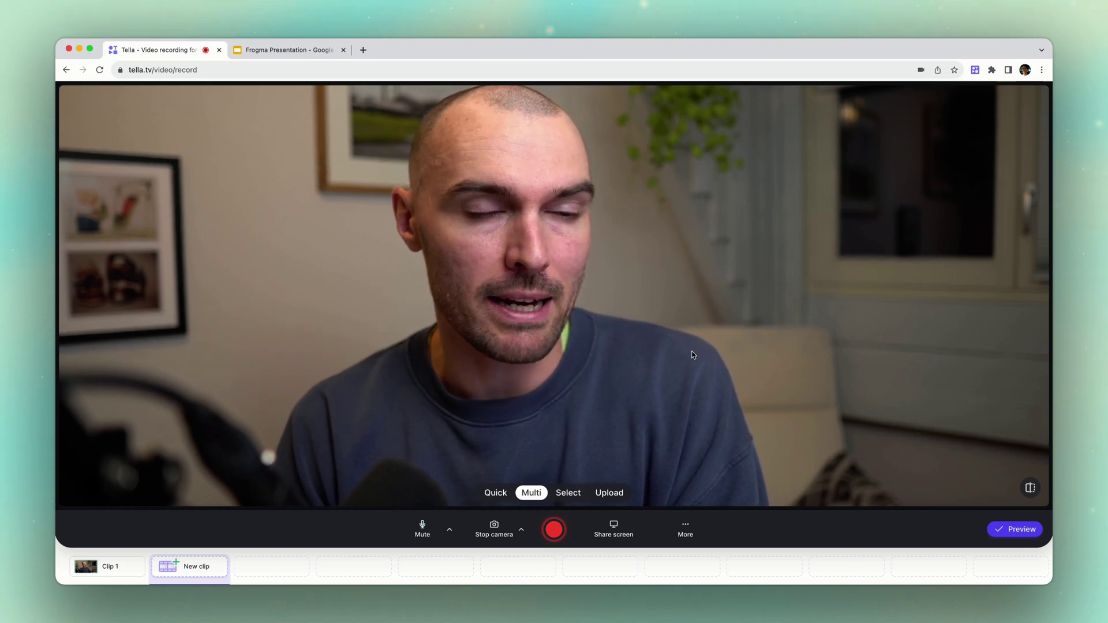
# Open Share screen, browse the Window and Chrome Tab options, then pick Entire screen
pyautogui.click(613, 529)
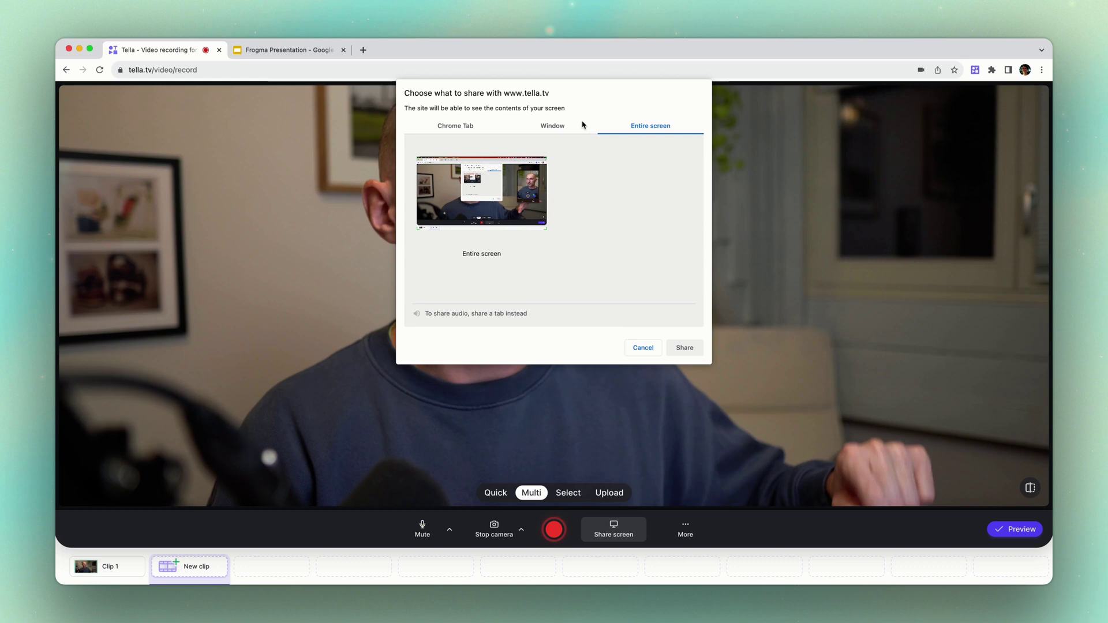
pyautogui.click(563, 127)
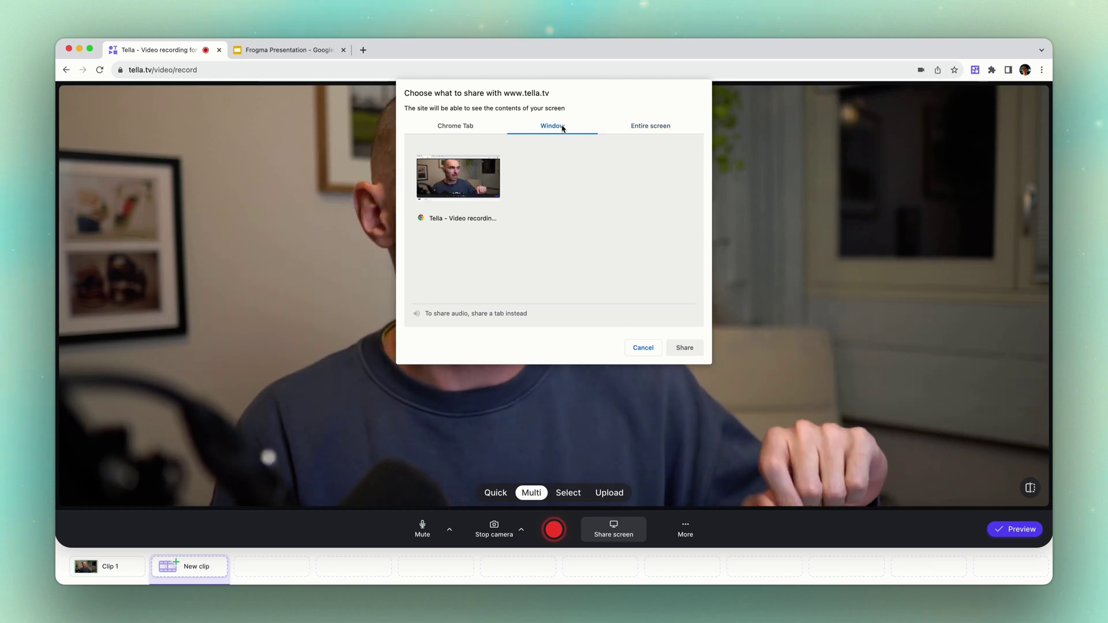
pyautogui.click(458, 127)
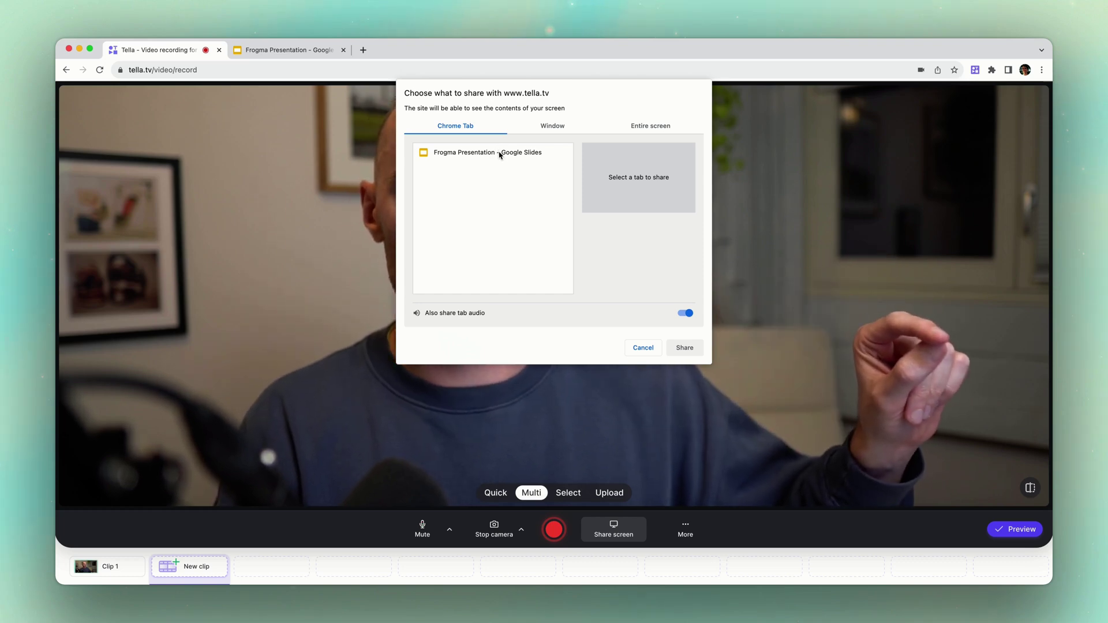
pyautogui.click(653, 127)
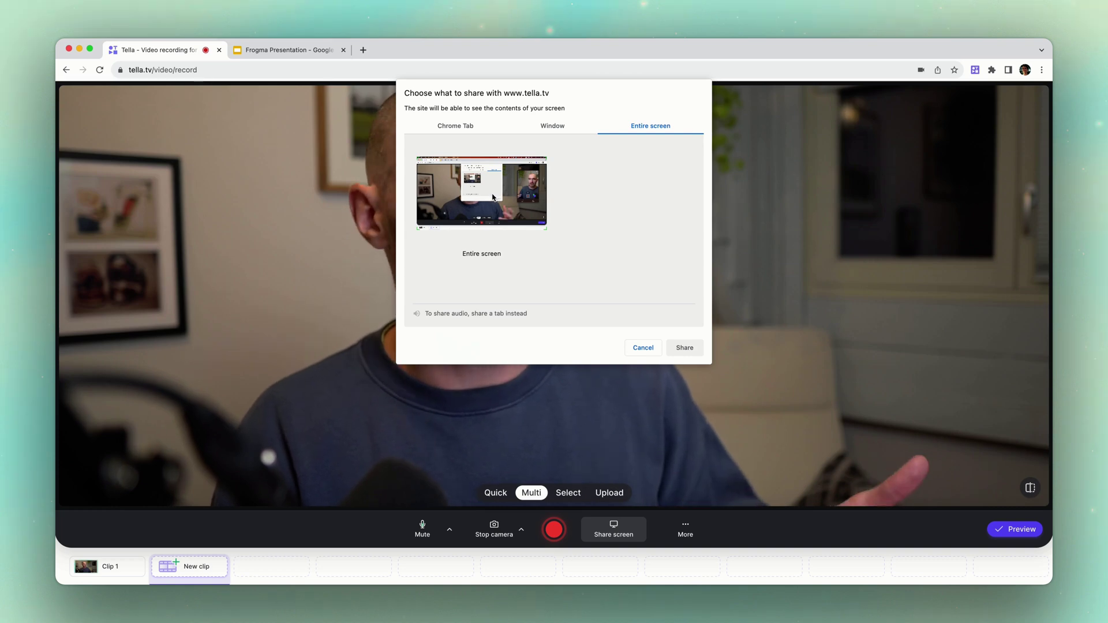
pyautogui.click(489, 199)
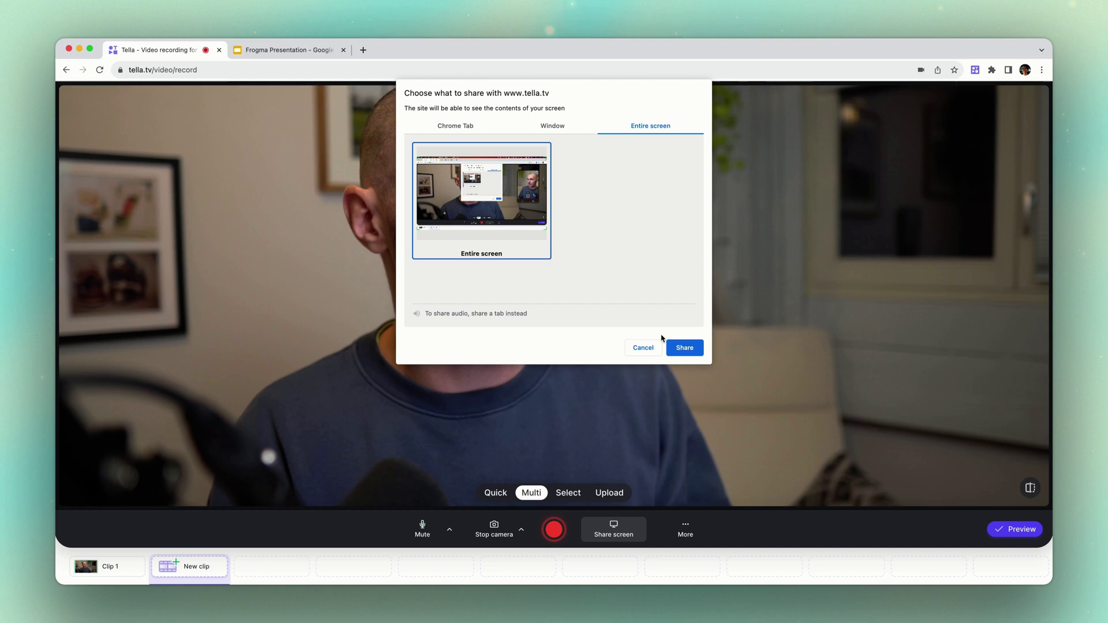
# Share the entire screen, remove the preview blur, and start the screen-plus-camera recording
pyautogui.click(682, 347)
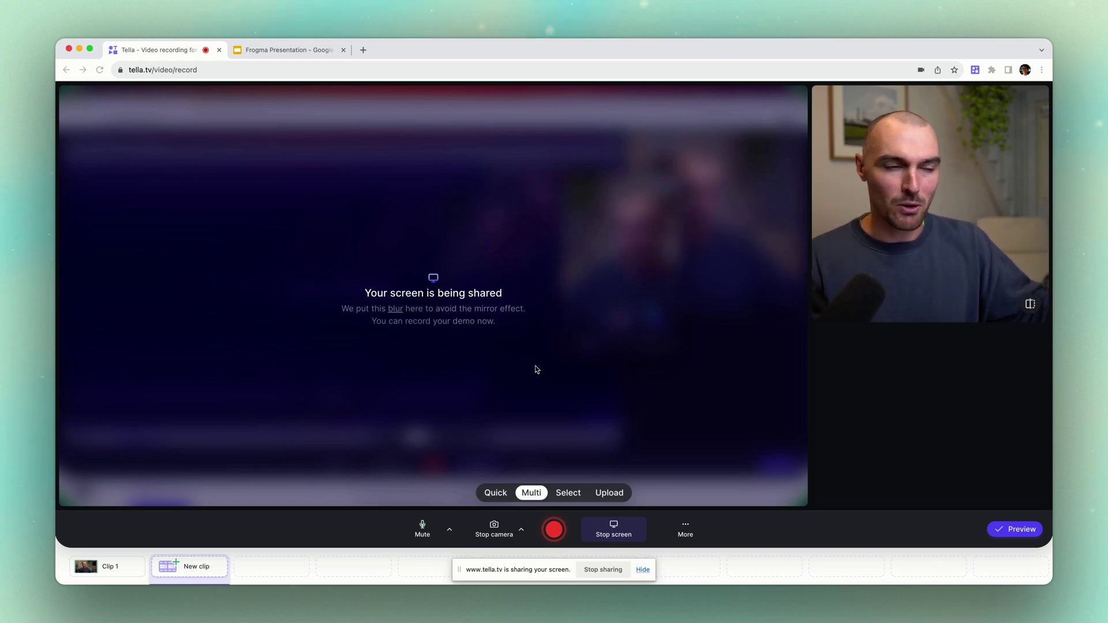
pyautogui.click(399, 312)
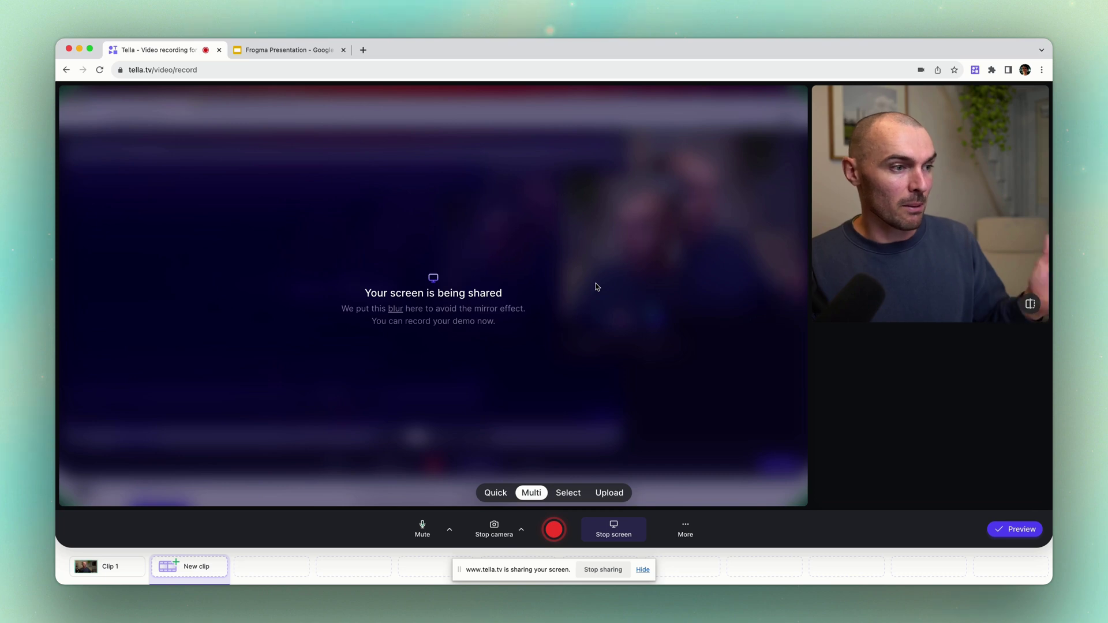
pyautogui.click(555, 530)
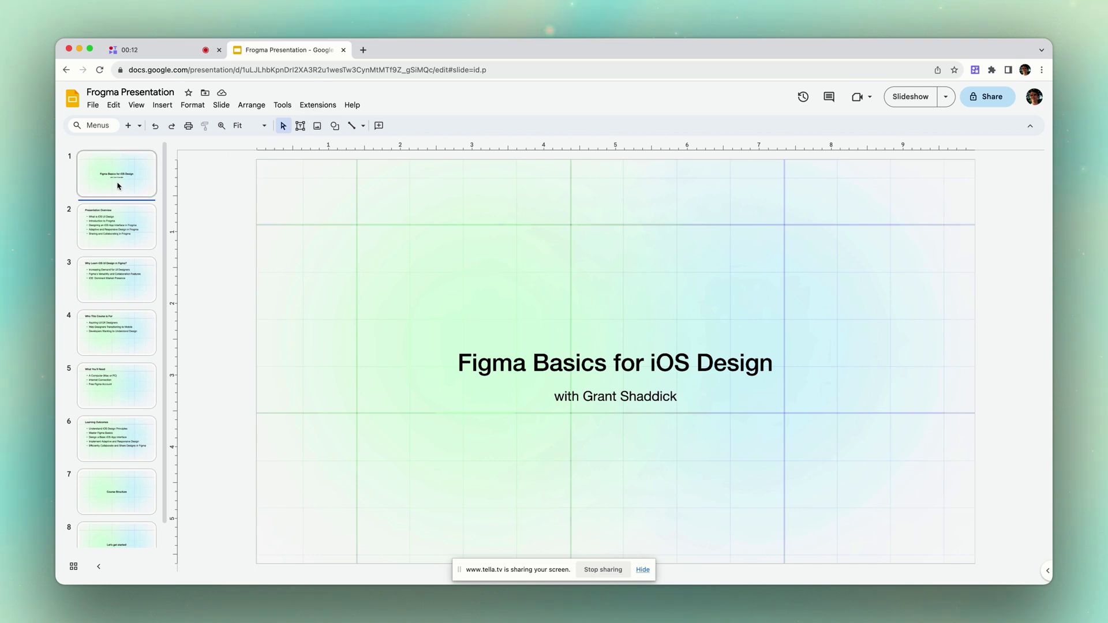
# Step down through the slides to slide 6, Learning Outcomes
pyautogui.press('Down')
pyautogui.press('Down')
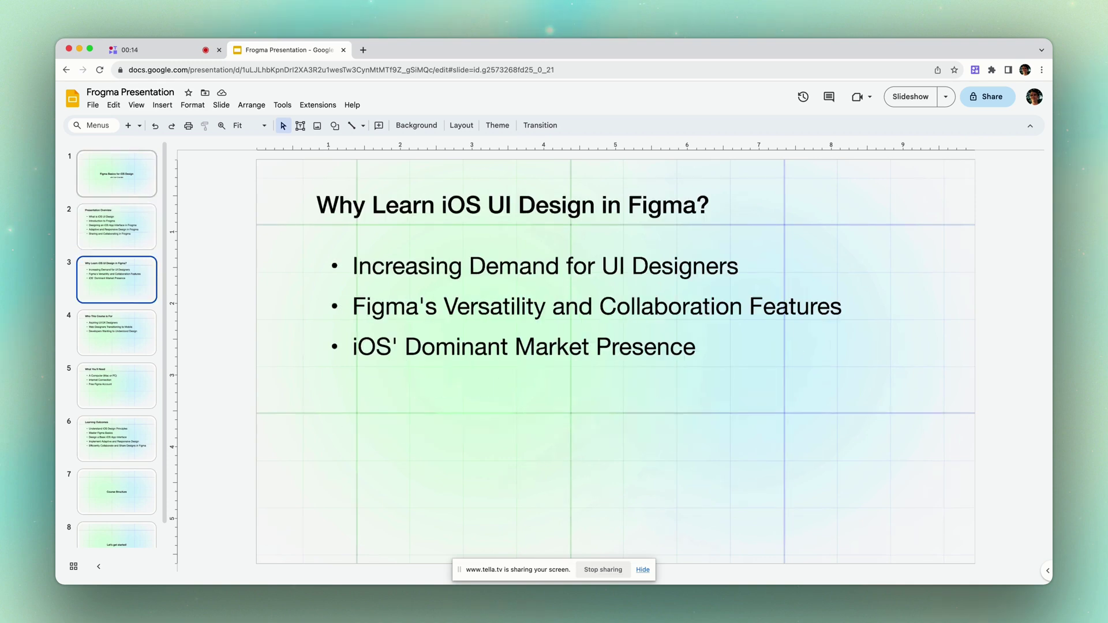
pyautogui.press('Down')
pyautogui.press('Down')
pyautogui.press('Down')
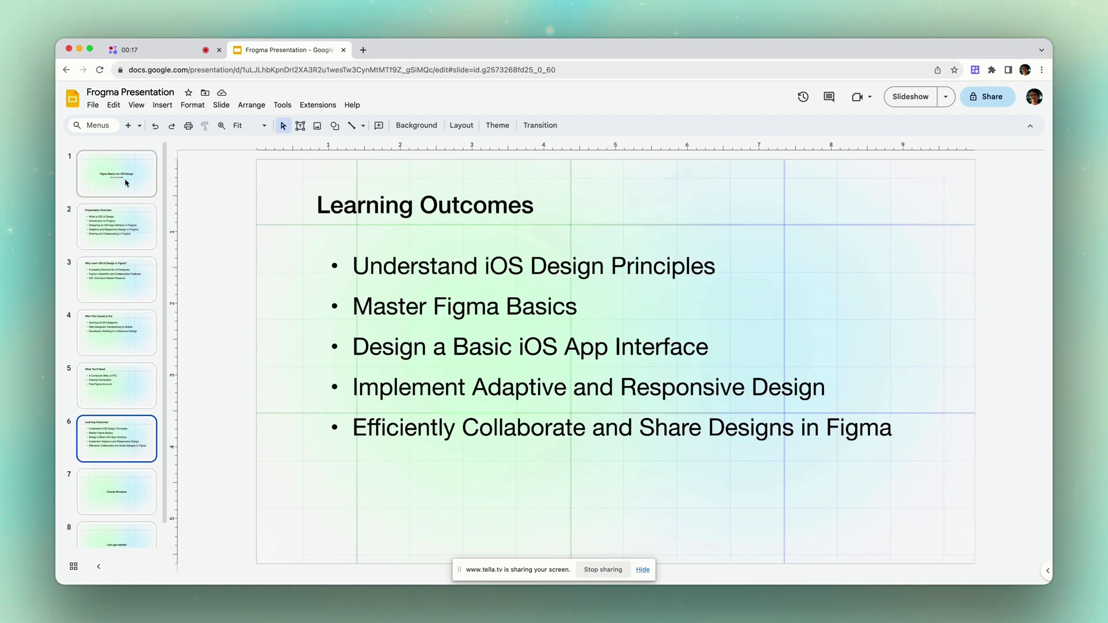
# Return to the tella.tv tab and stop the screen recording
pyautogui.click(164, 50)
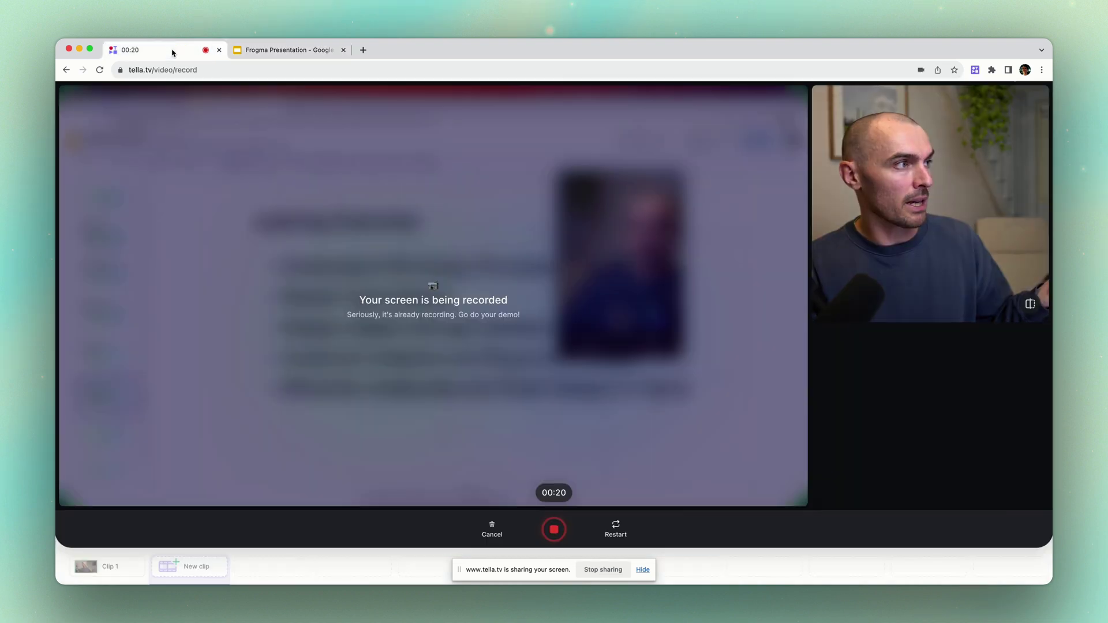
pyautogui.click(555, 530)
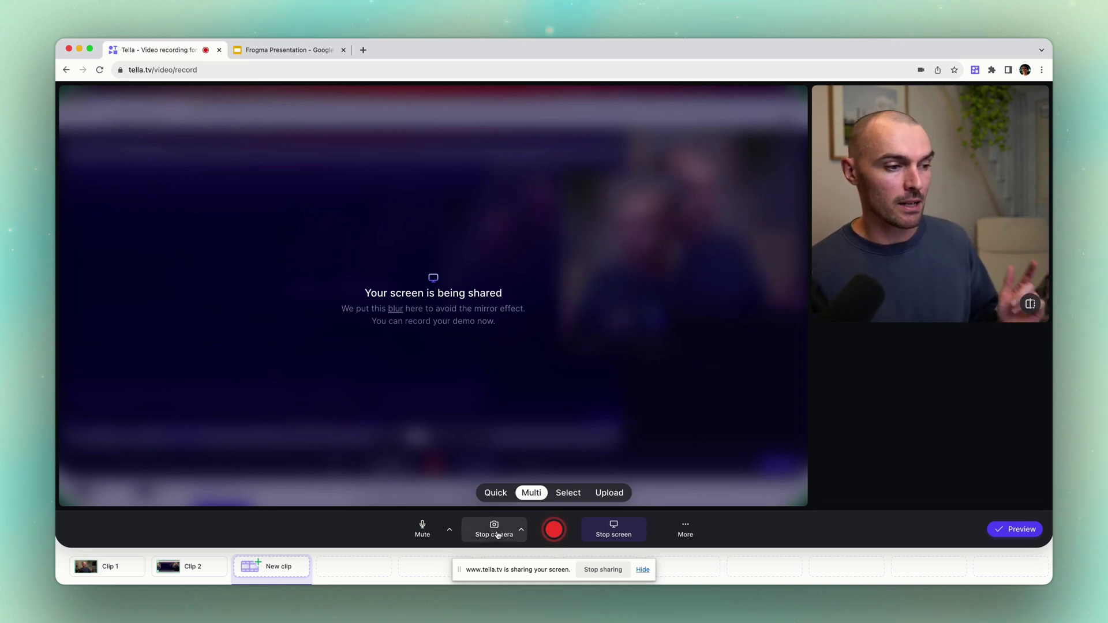
pyautogui.click(495, 529)
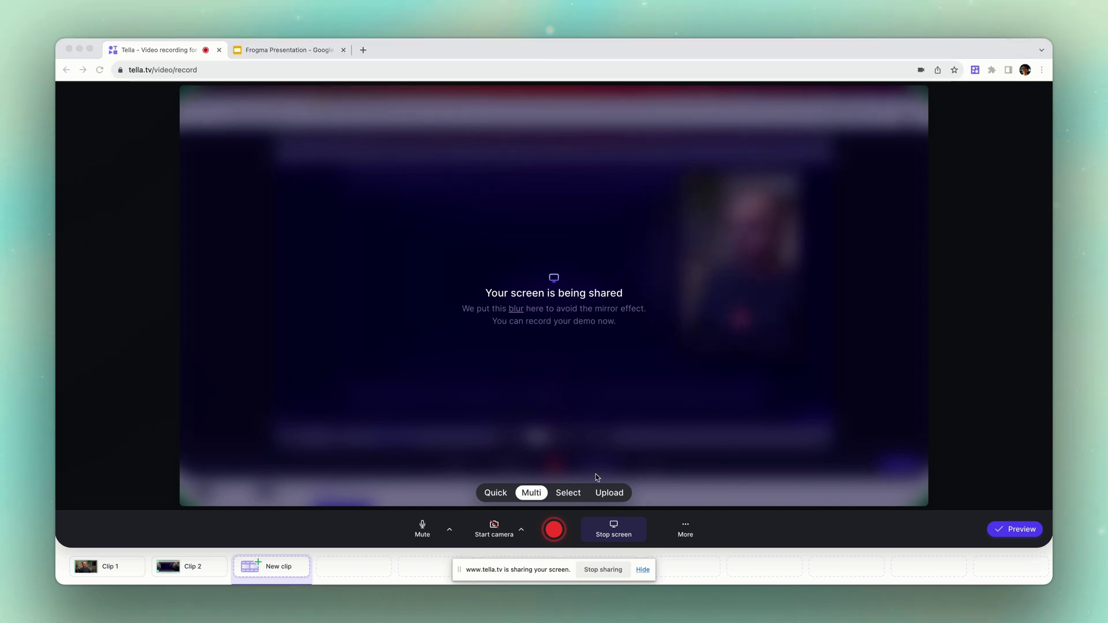
pyautogui.click(487, 534)
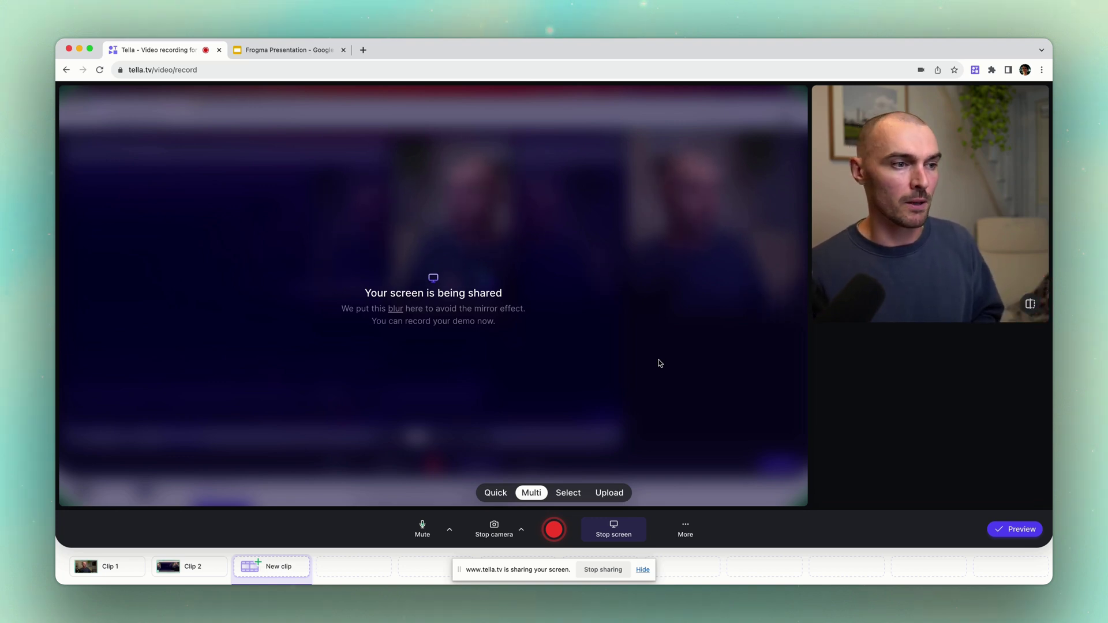
# Mirror the camera feed horizontally on the webcam preview
pyautogui.click(1030, 305)
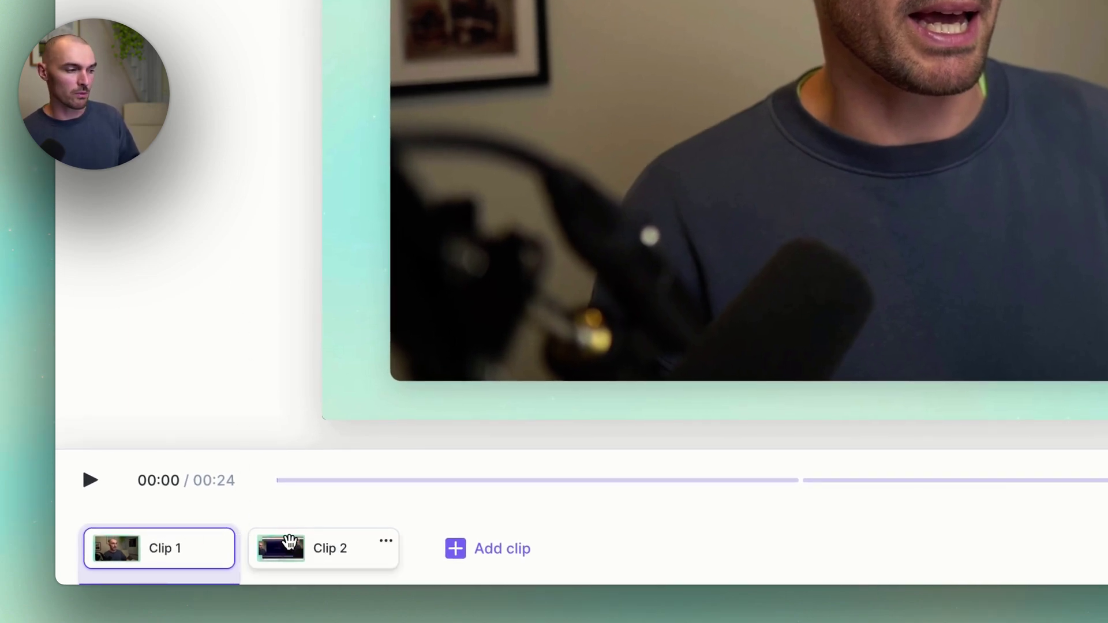
pyautogui.moveTo(329, 555)
pyautogui.mouseDown()
pyautogui.moveTo(189, 524)
pyautogui.moveTo(309, 563)
pyautogui.mouseUp()
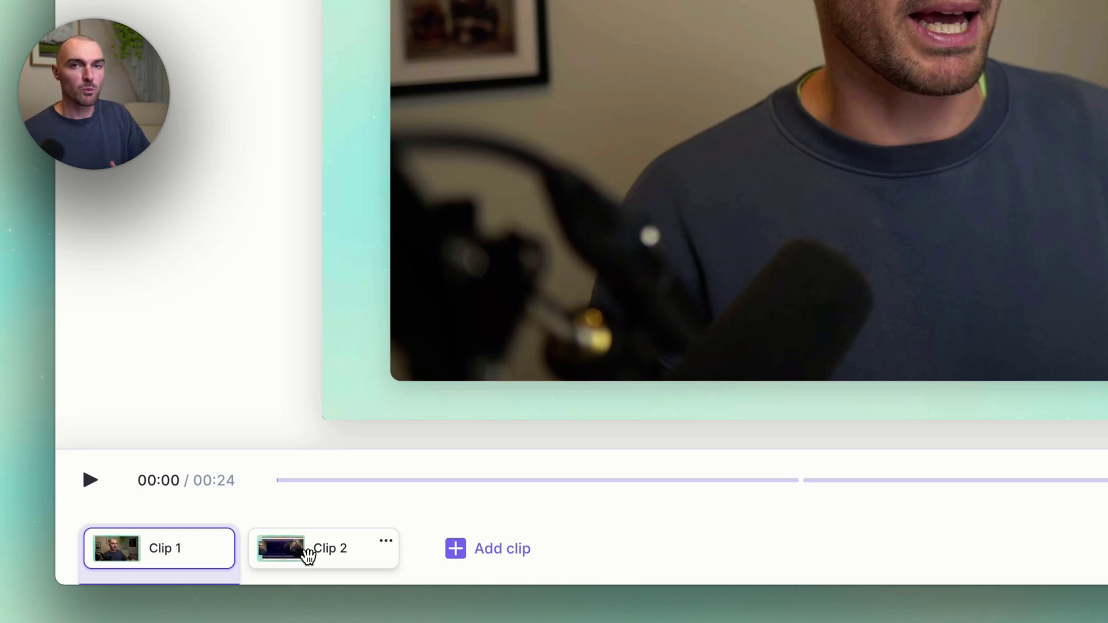
pyautogui.moveTo(302, 554)
pyautogui.mouseDown()
pyautogui.moveTo(142, 559)
pyautogui.moveTo(274, 550)
pyautogui.mouseUp()
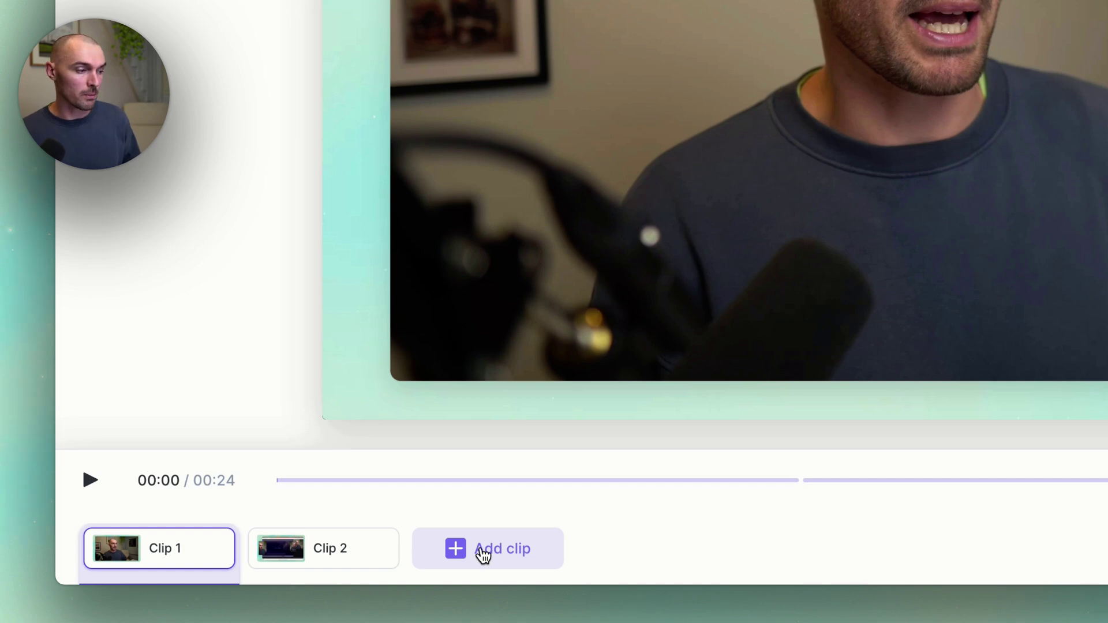
pyautogui.click(482, 550)
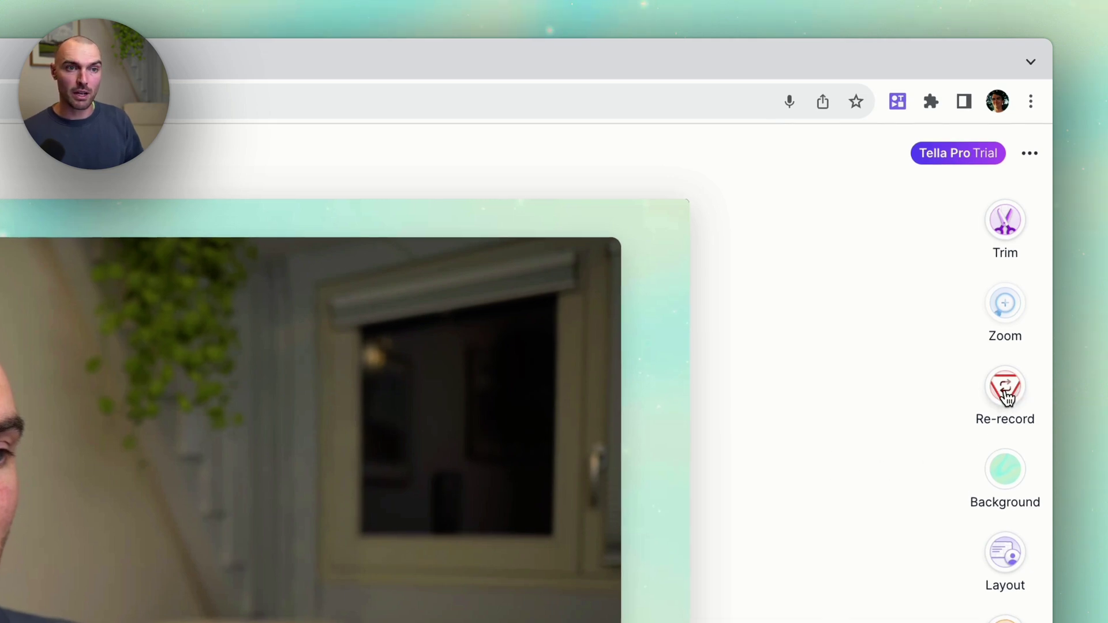
# Choose Re-record for Clip 1 and start the replacement camera take
pyautogui.click(1006, 392)
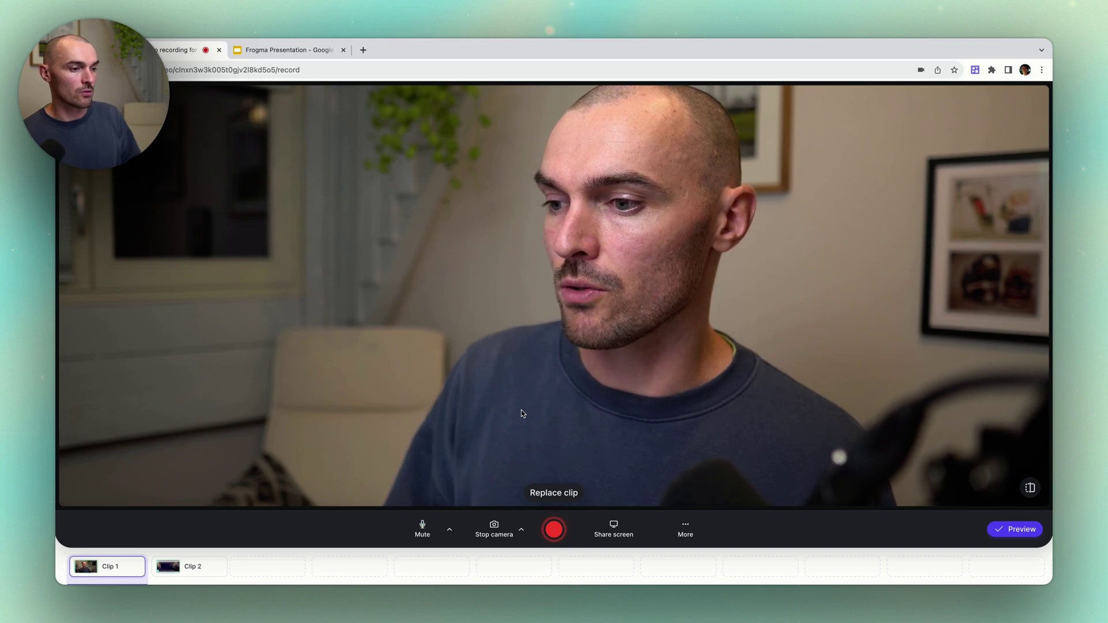
pyautogui.click(553, 530)
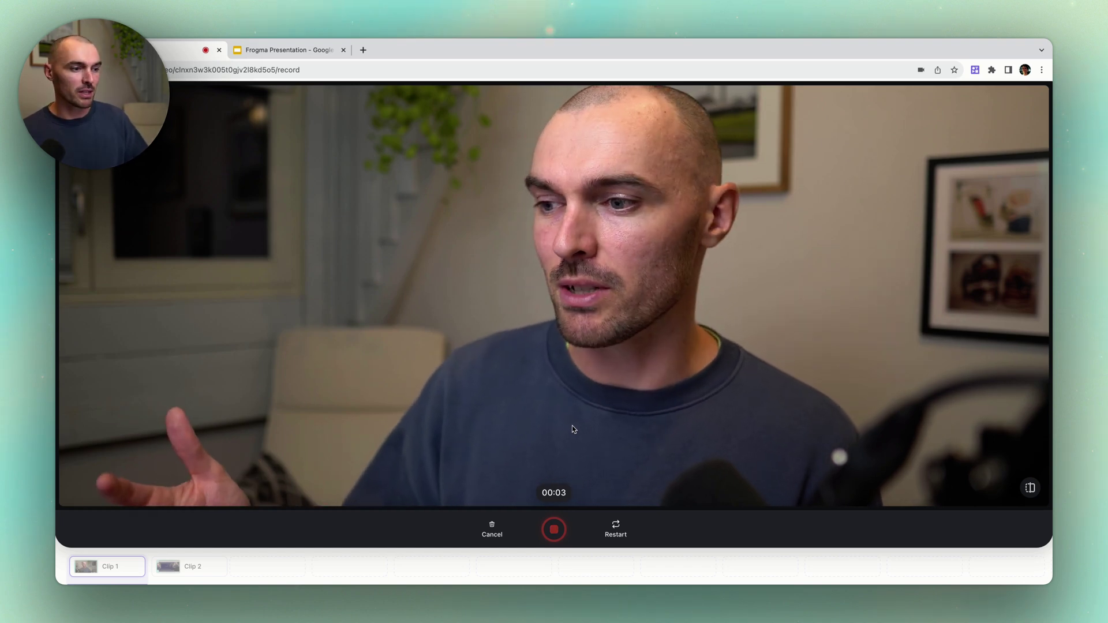
# Stop the replacement take so it becomes the new Clip 1
pyautogui.click(555, 530)
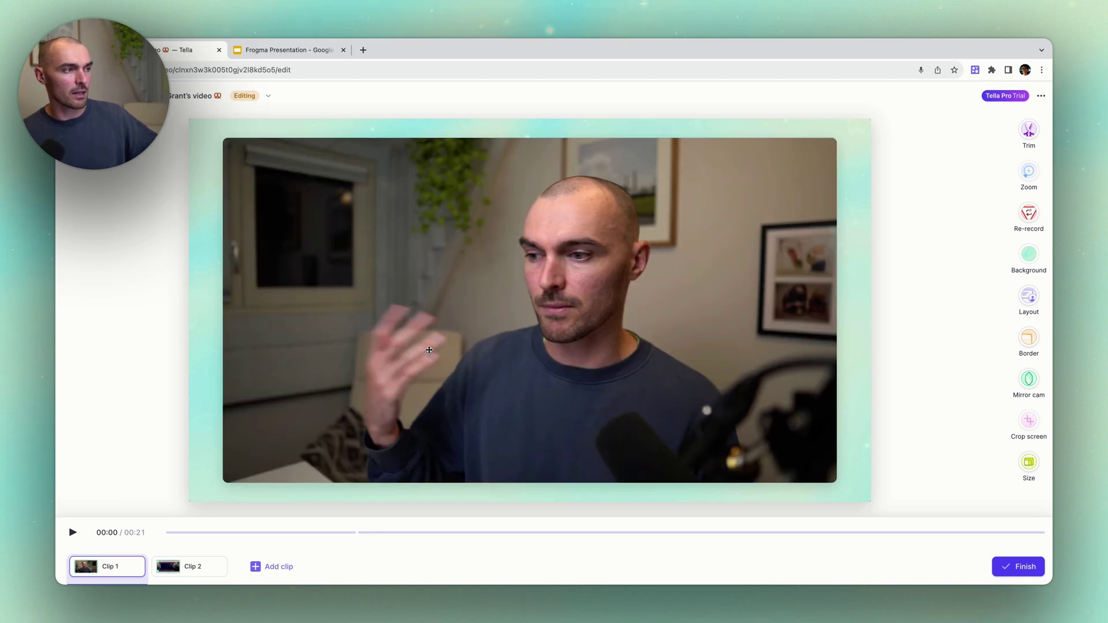
pyautogui.click(474, 327)
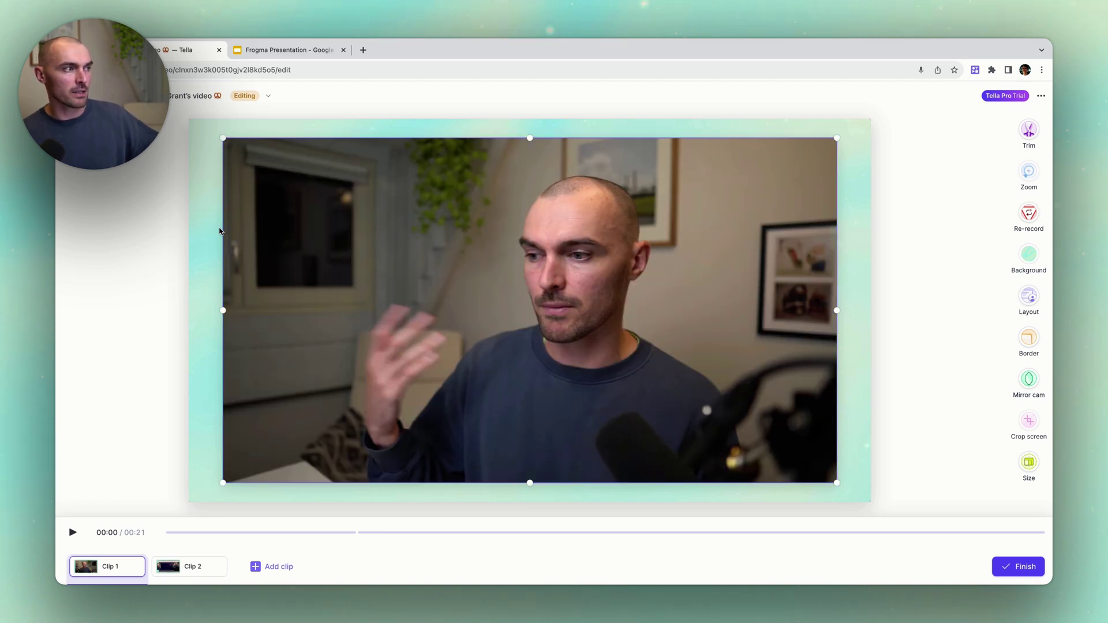
pyautogui.click(150, 241)
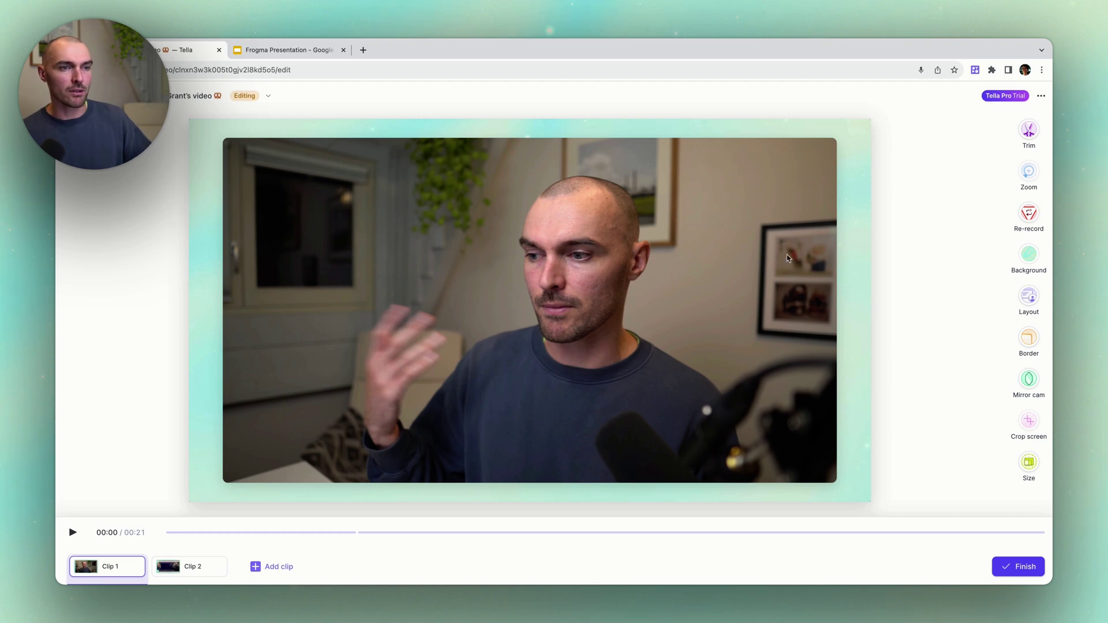